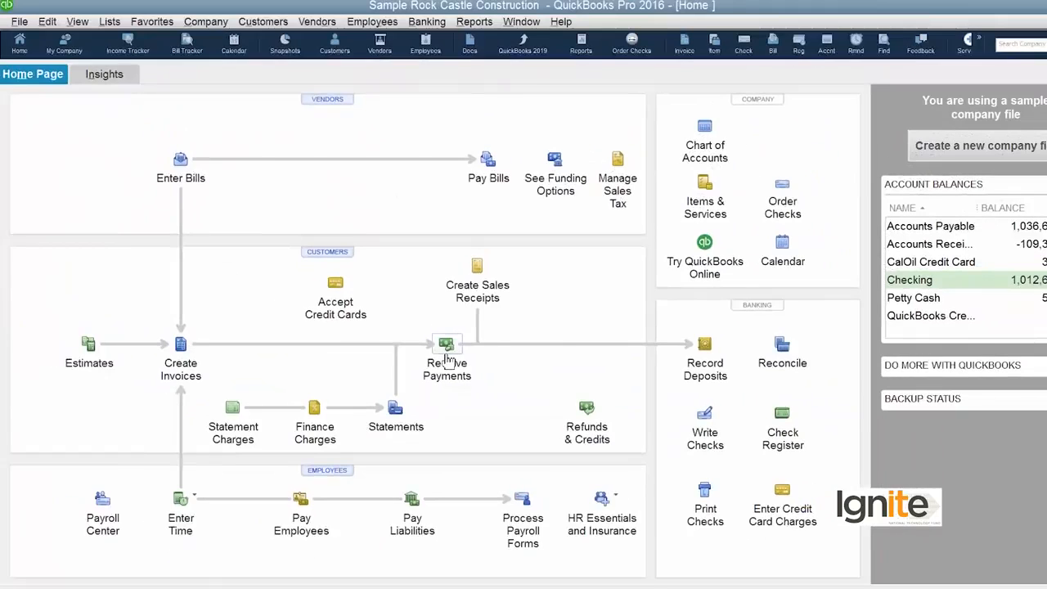
Record a payment of 2,364.00 from the customer against the open invoice, then save and close it
{"action": "left_click", "coordinate": [400, 332]}
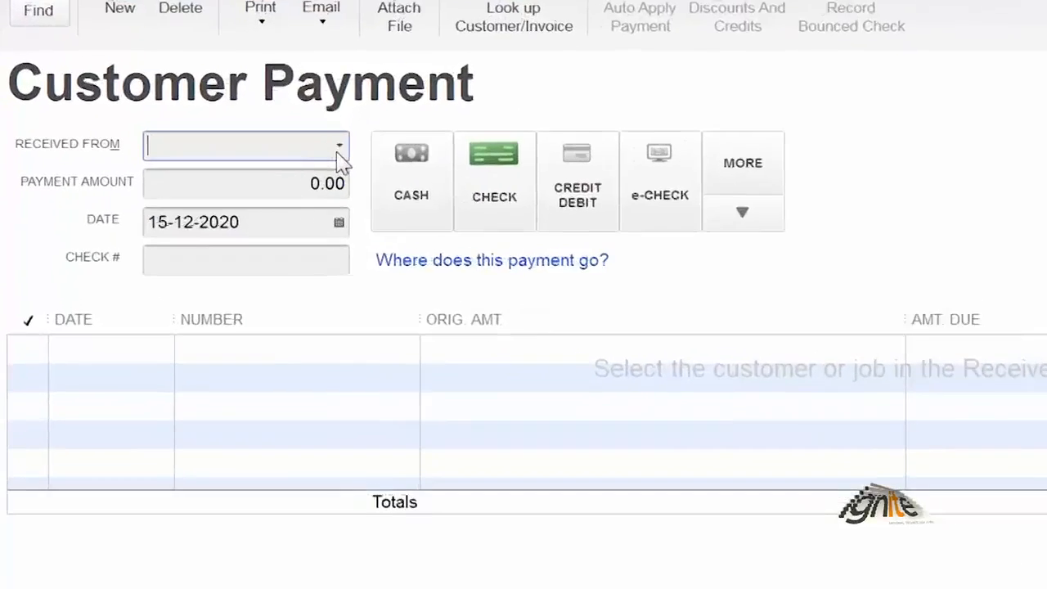
{"action": "left_click", "coordinate": [212, 198]}
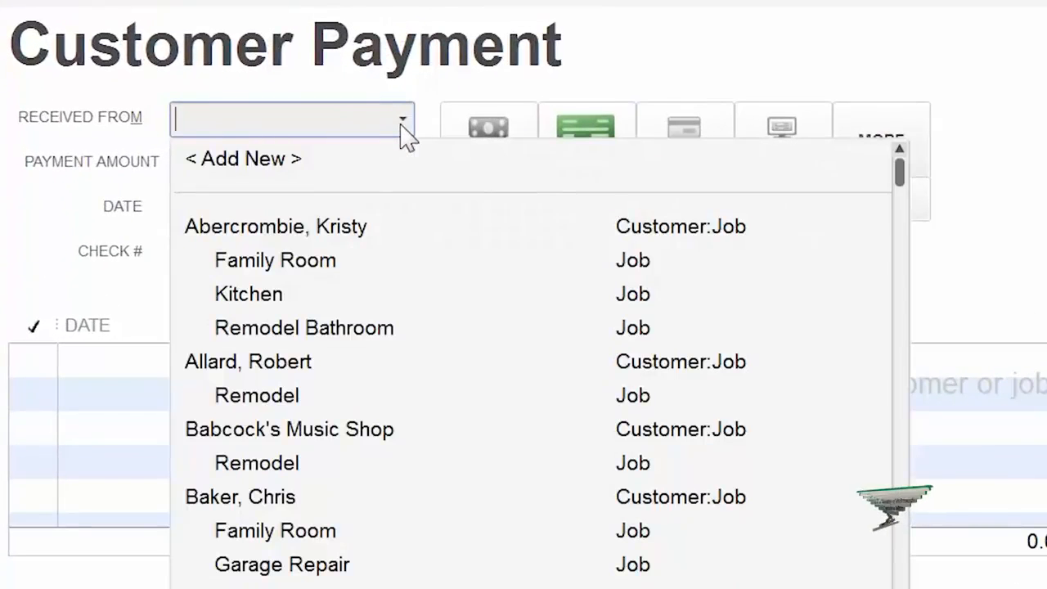
{"action": "left_click", "coordinate": [304, 501]}
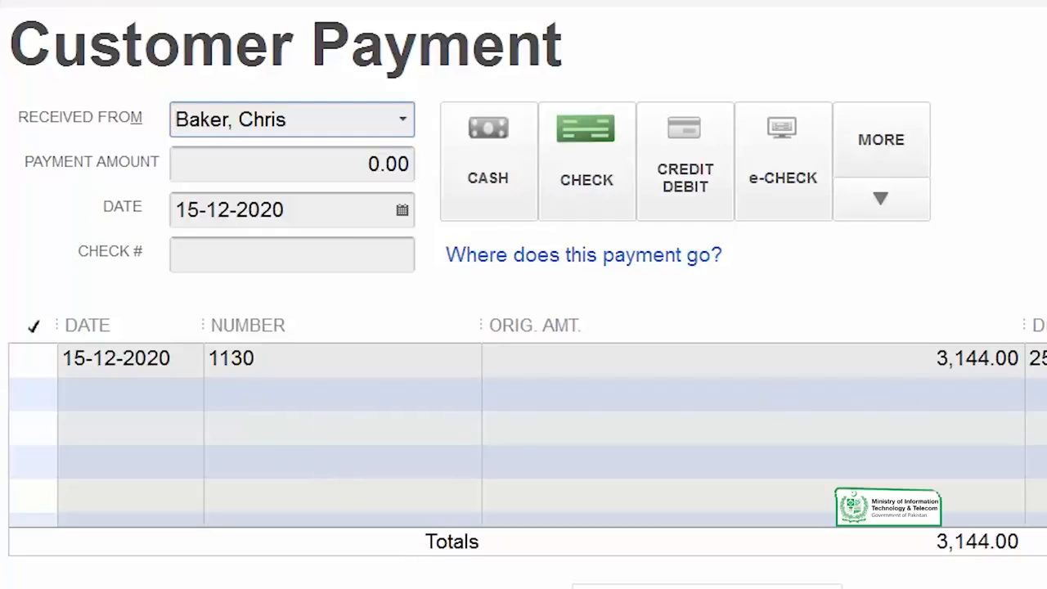
{"action": "left_click", "coordinate": [35, 358]}
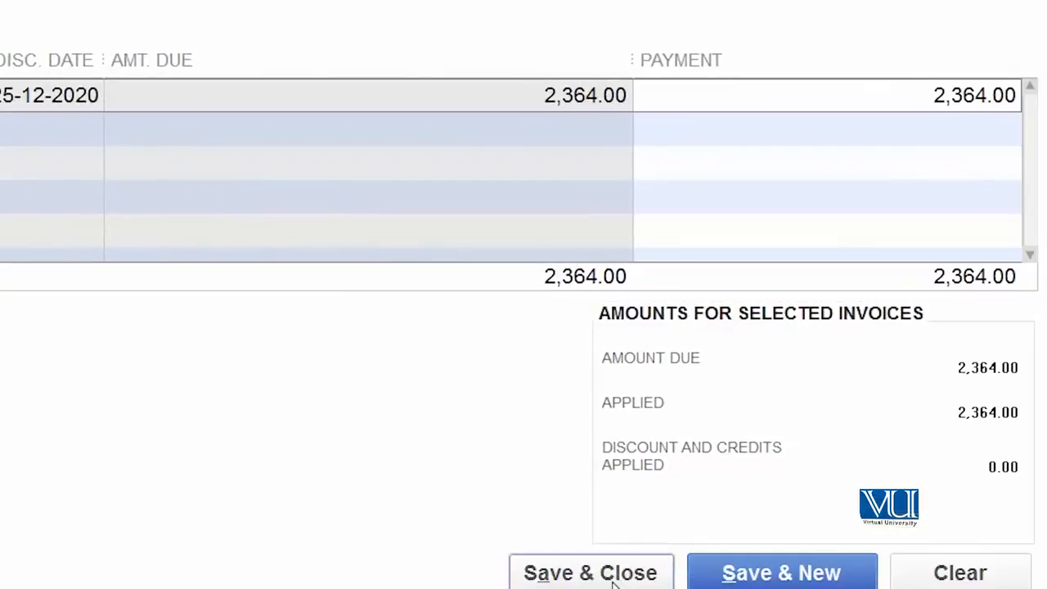
{"action": "left_click", "coordinate": [610, 577]}
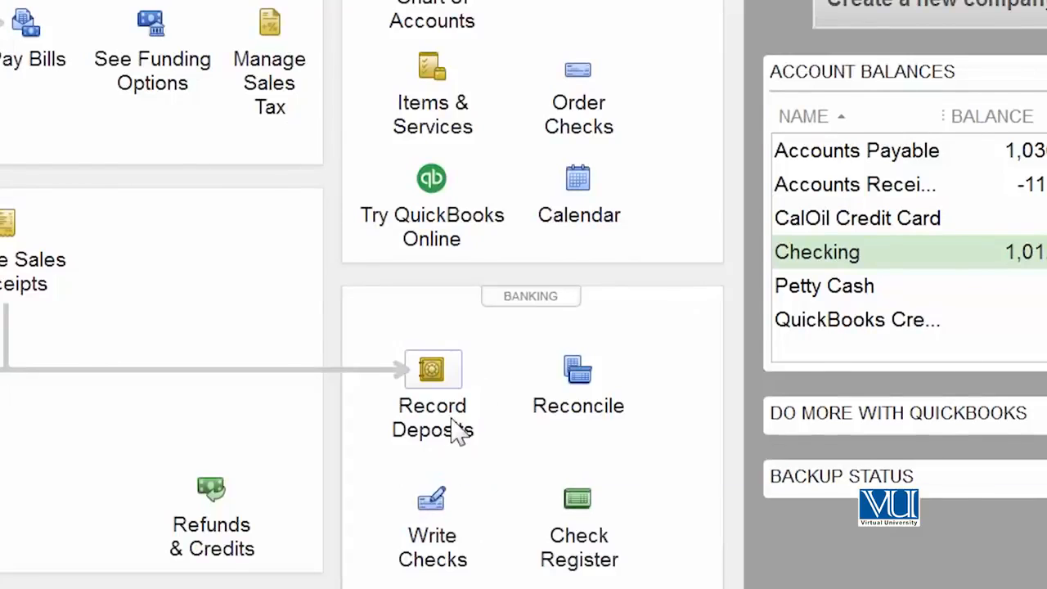
Start a bank deposit and include the customer's 2,364.00 check payment dated 15-12-2020
{"action": "left_click", "coordinate": [455, 430]}
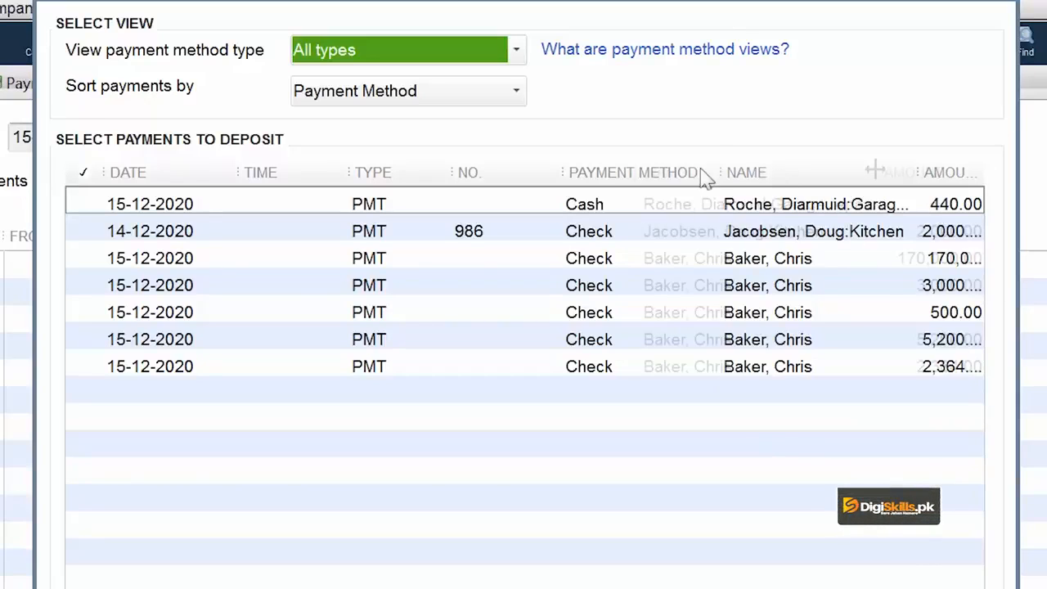
{"action": "left_click_drag", "start_coordinate": [875, 168], "coordinate": [851, 166]}
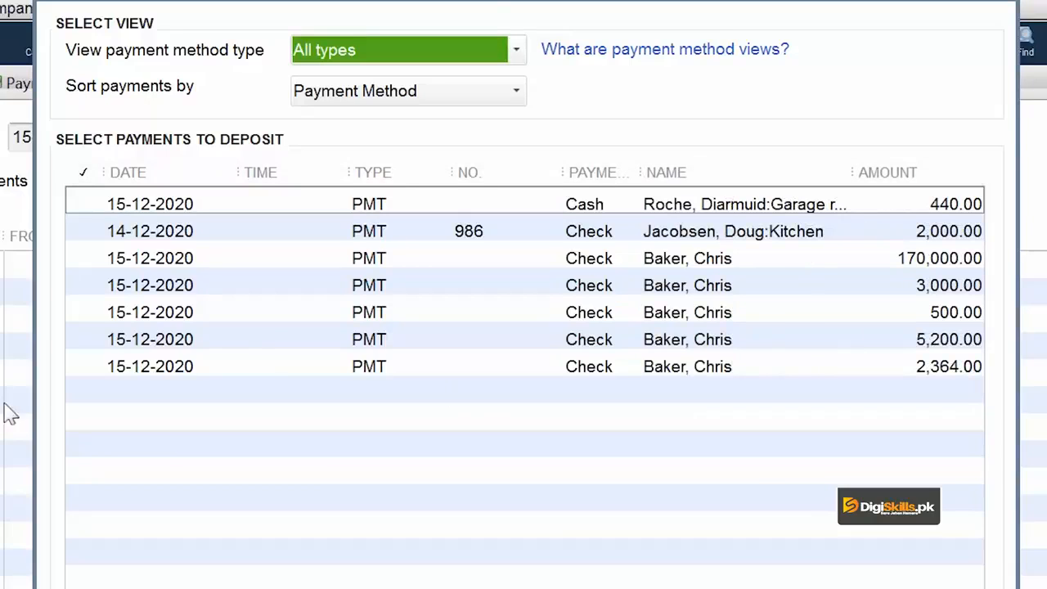
{"action": "left_click", "coordinate": [88, 366]}
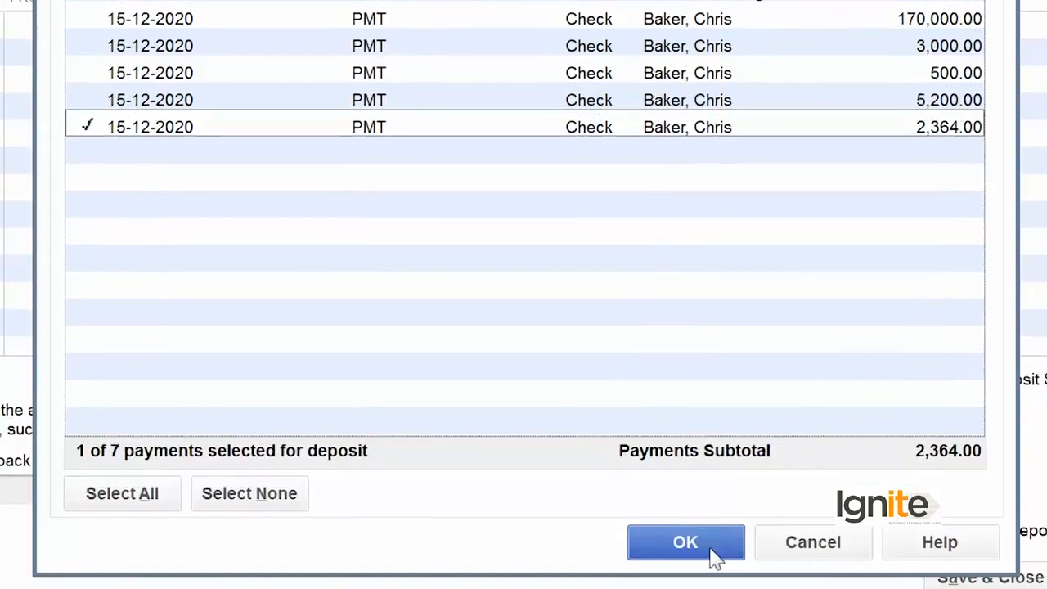
{"action": "left_click", "coordinate": [706, 550]}
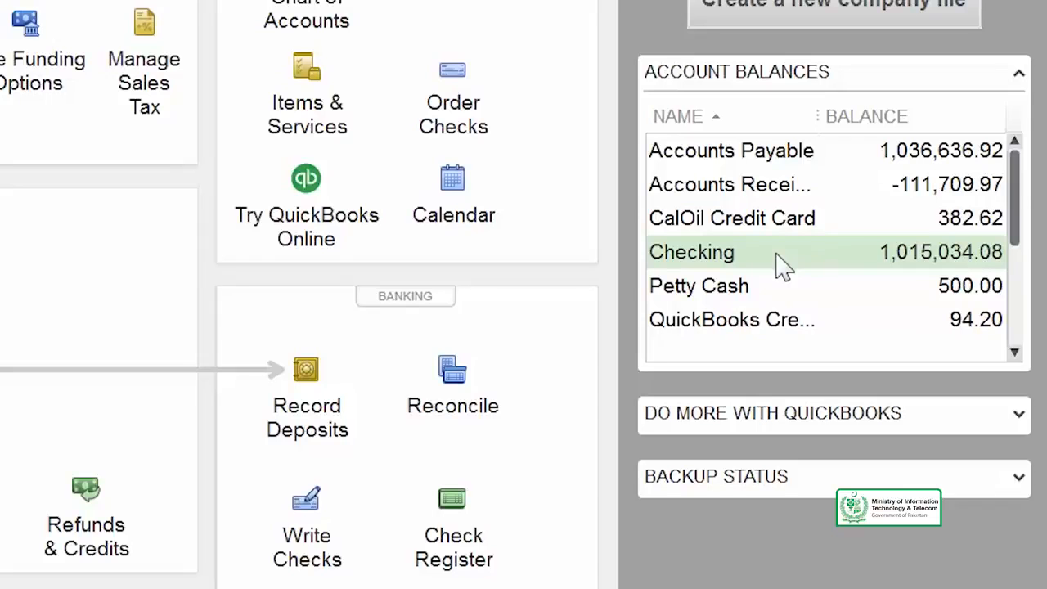
Delete the 15-12-2020 Undeposited Funds deposit from the Checking register, then close the register
{"action": "double_click", "coordinate": [782, 262]}
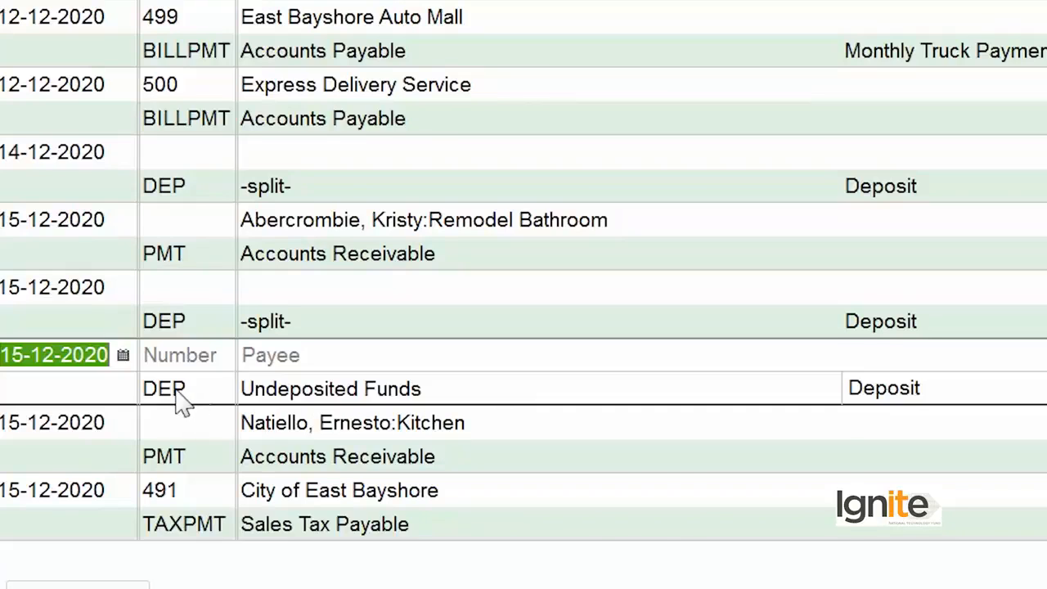
{"action": "right_click", "coordinate": [560, 392]}
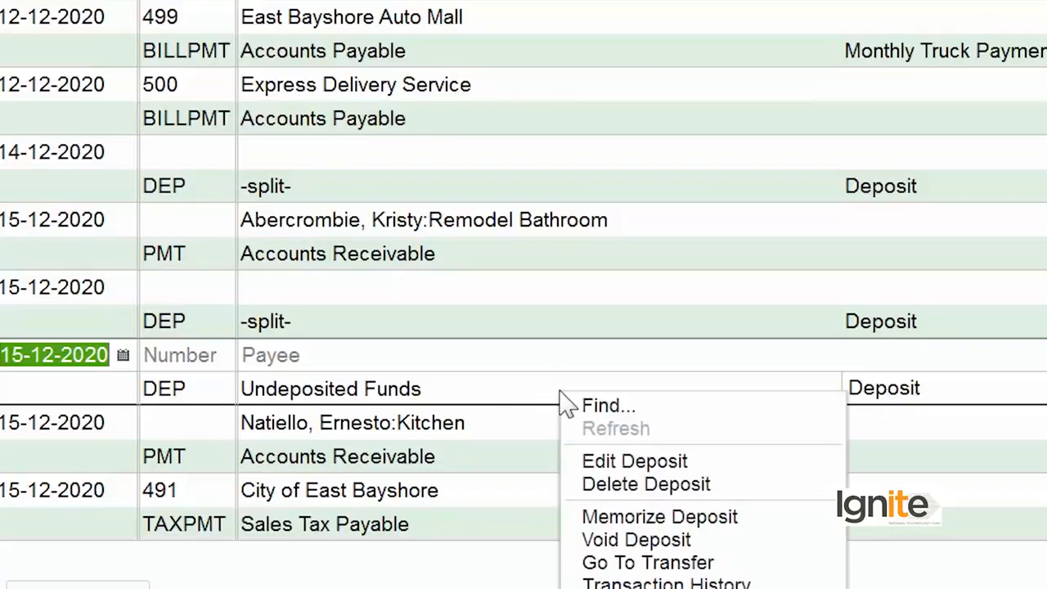
{"action": "left_click", "coordinate": [610, 469]}
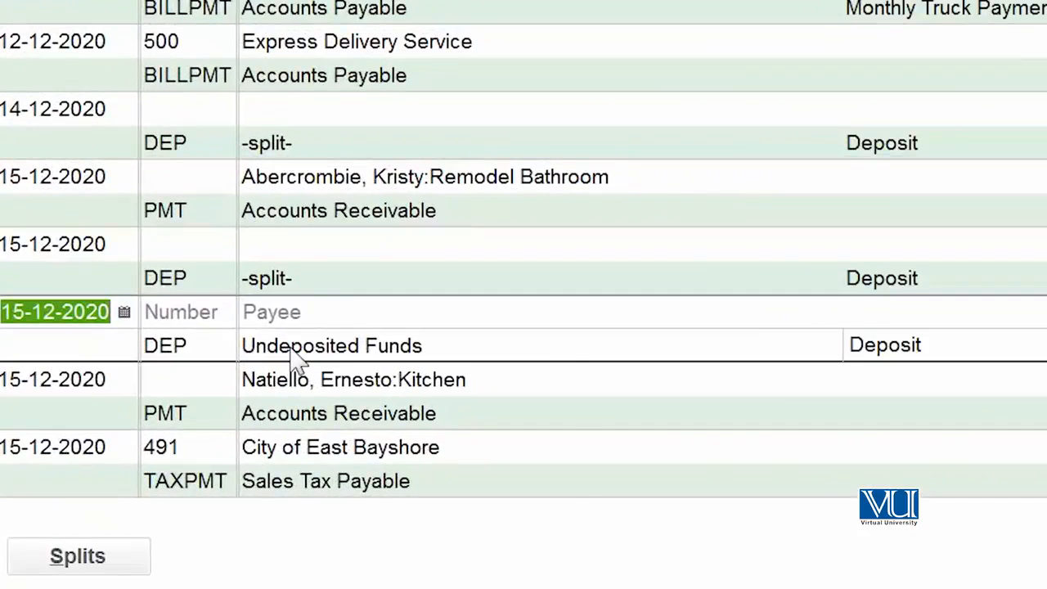
{"action": "right_click", "coordinate": [180, 385]}
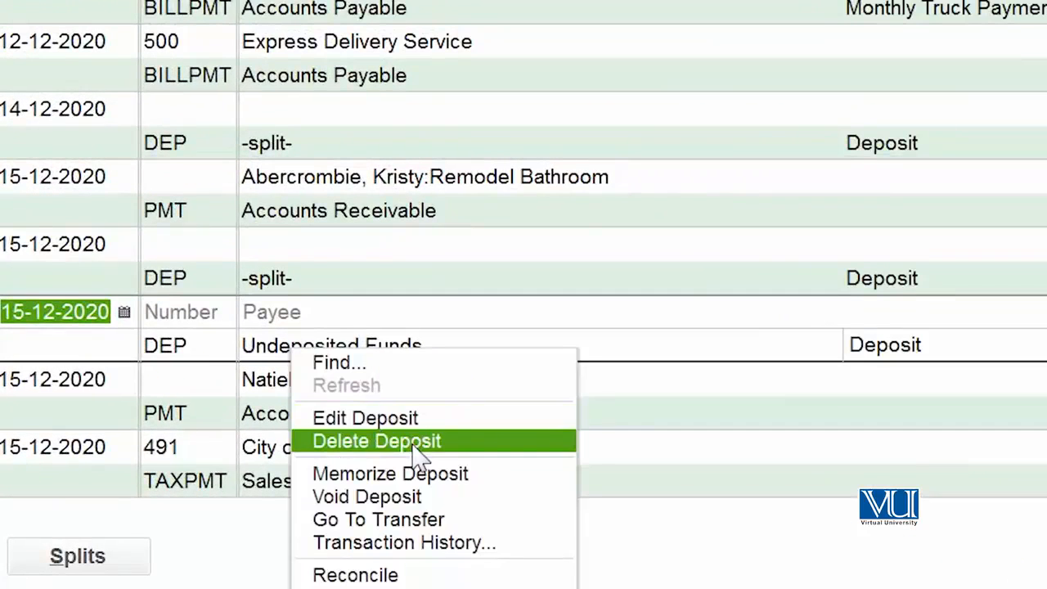
{"action": "left_click", "coordinate": [413, 446]}
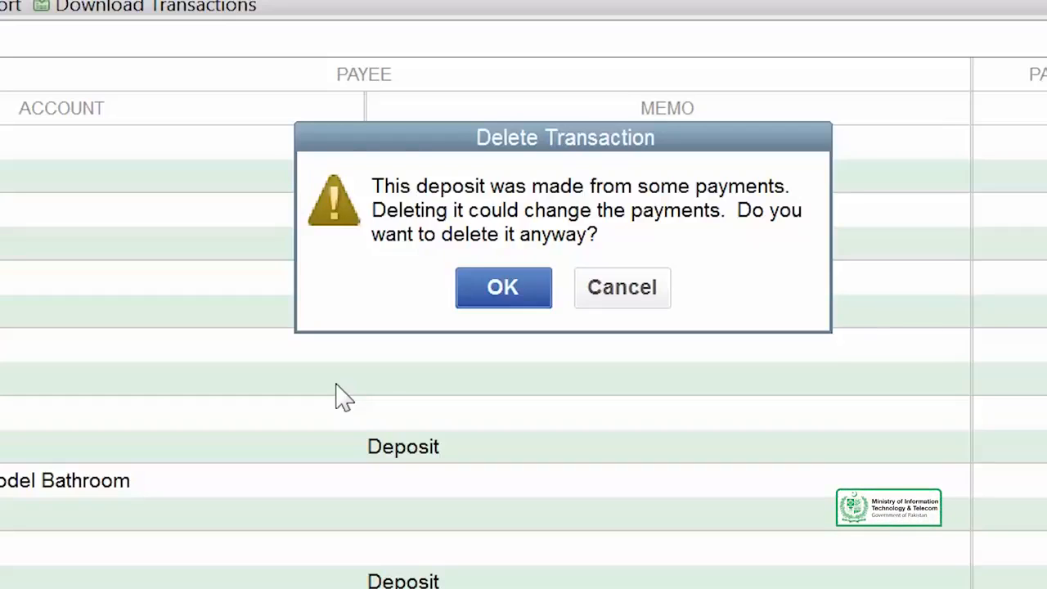
{"action": "left_click", "coordinate": [516, 299]}
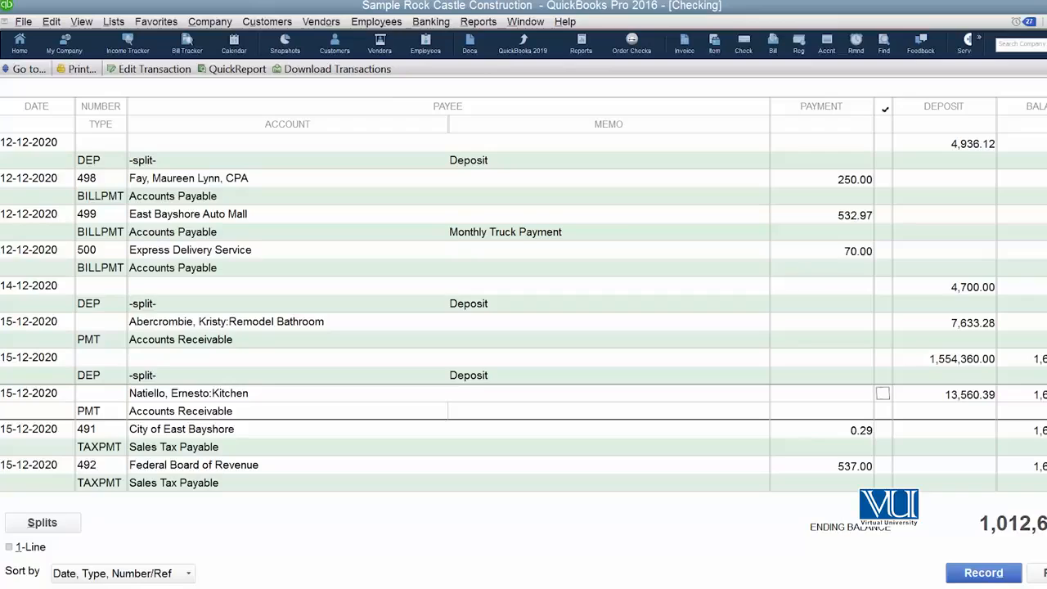
{"action": "key", "text": "Escape"}
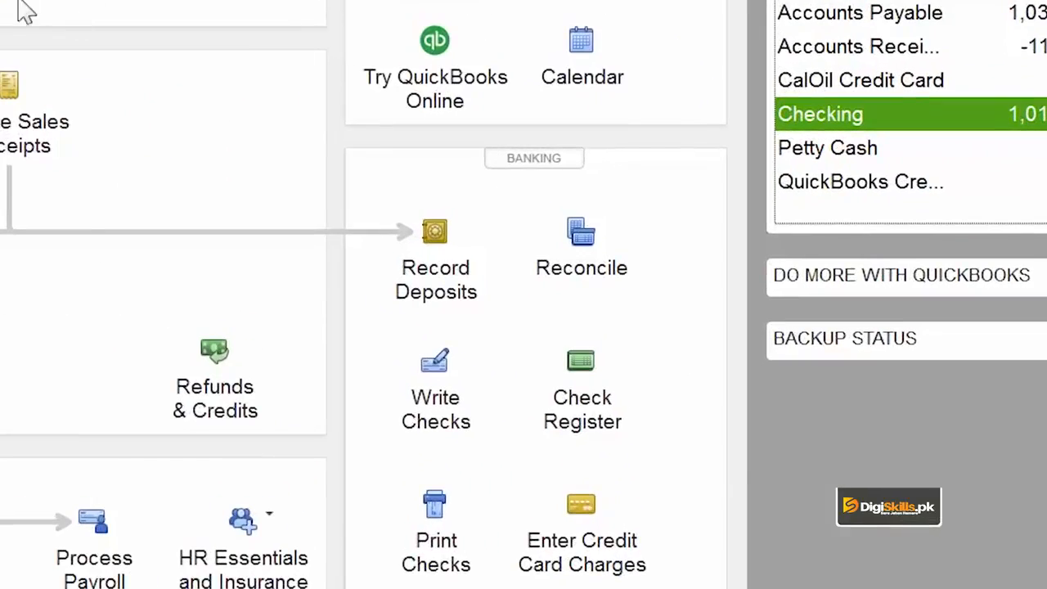
Check which customer payments are waiting for deposit, then close the list
{"action": "left_click", "coordinate": [709, 357]}
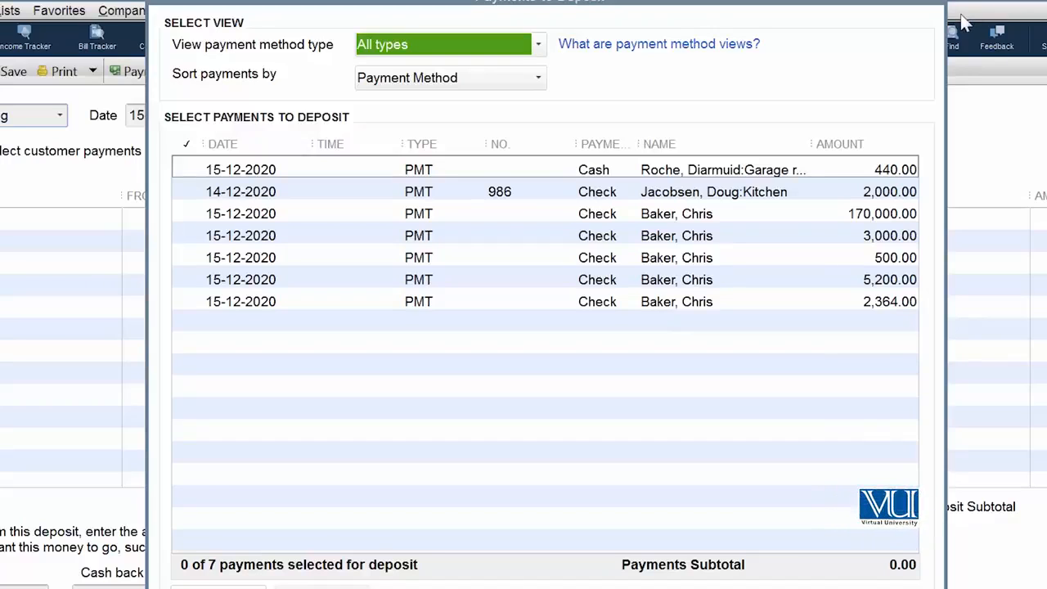
{"action": "left_click", "coordinate": [937, 8]}
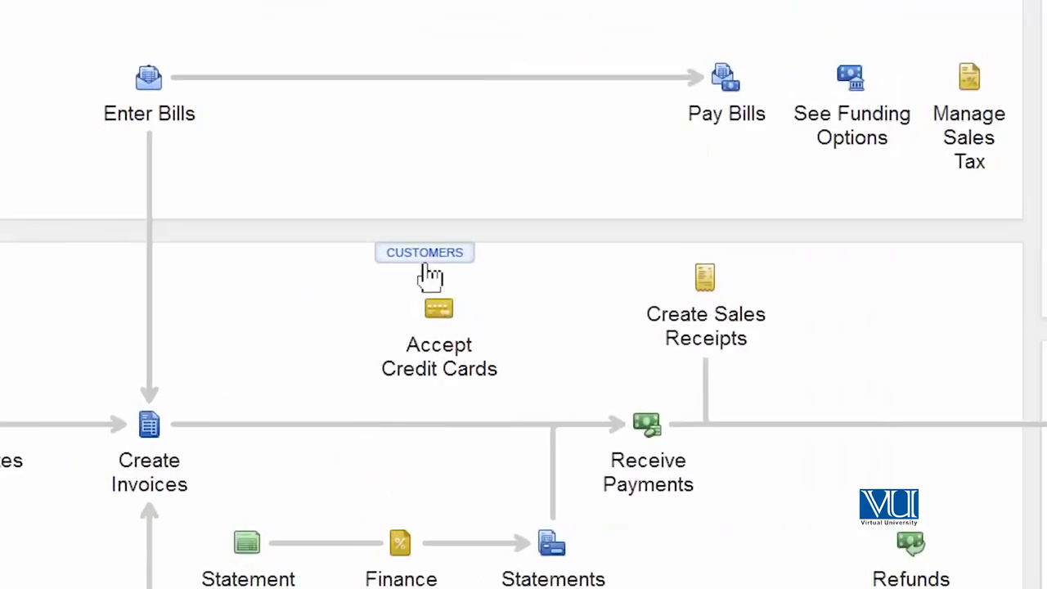
Open the customer's last unnumbered 15-12-2020 payment held in Undeposited Funds from the Customer Center
{"action": "left_click", "coordinate": [426, 256]}
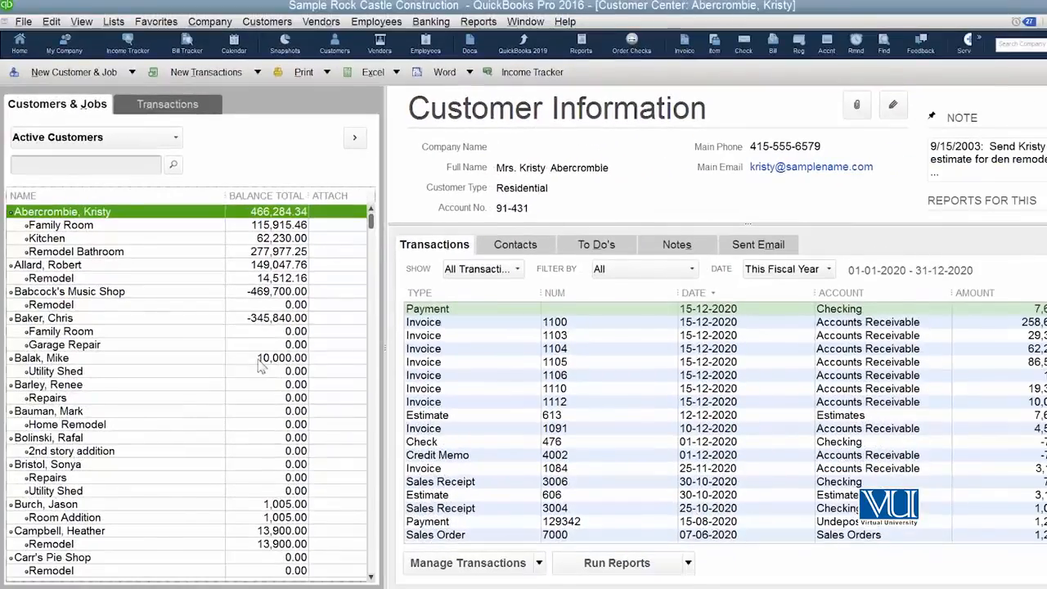
{"action": "left_click", "coordinate": [41, 322]}
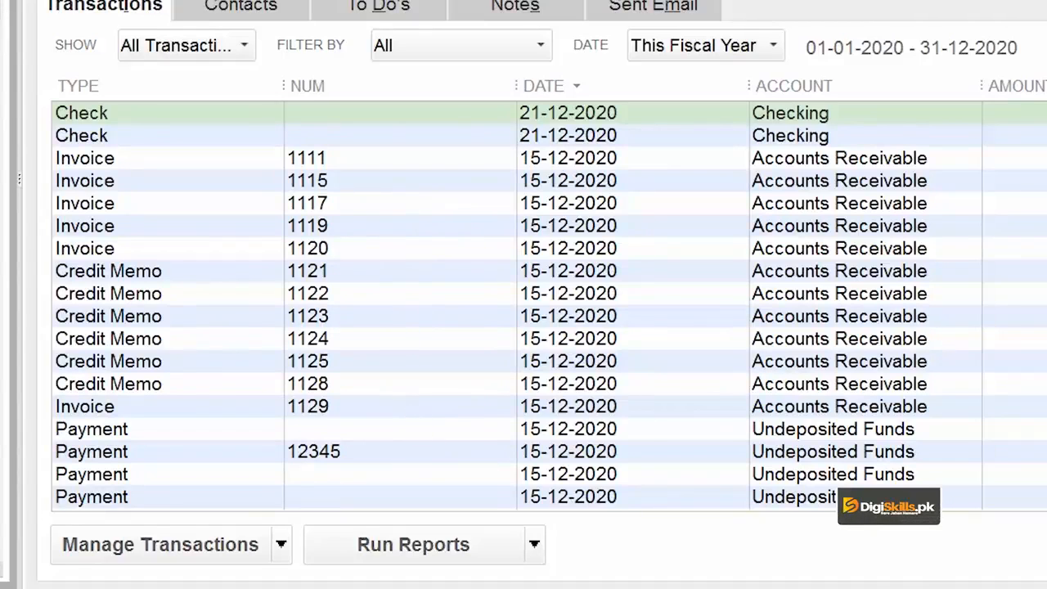
{"action": "scroll", "coordinate": [379, 491], "scroll_direction": "down", "scroll_amount": 3}
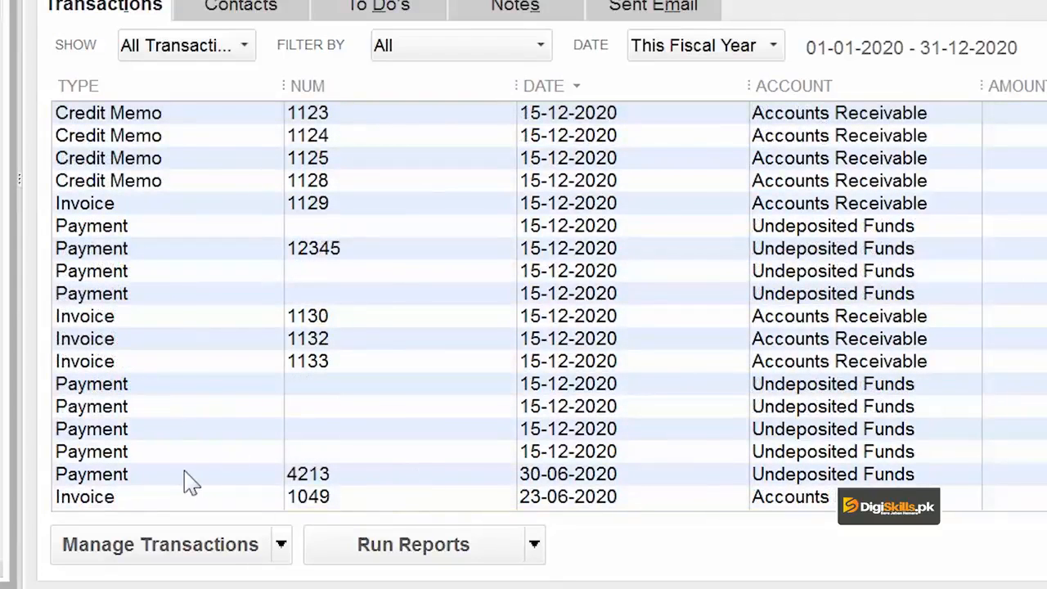
{"action": "left_click", "coordinate": [176, 454]}
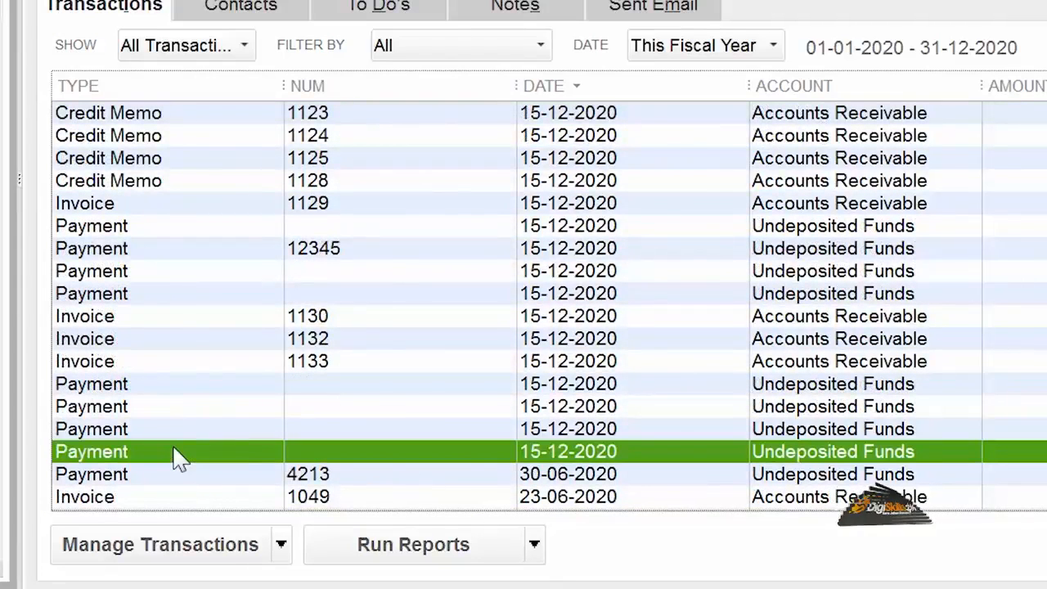
{"action": "double_click", "coordinate": [175, 459]}
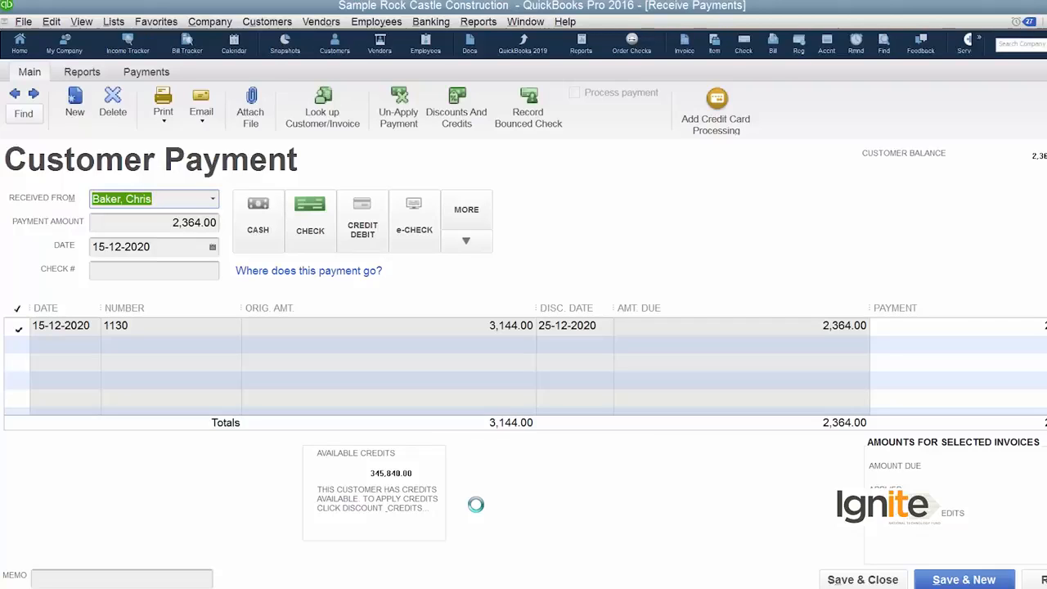
Remove the payment's application to the invoice and clear the payment amount
{"action": "left_click", "coordinate": [18, 328]}
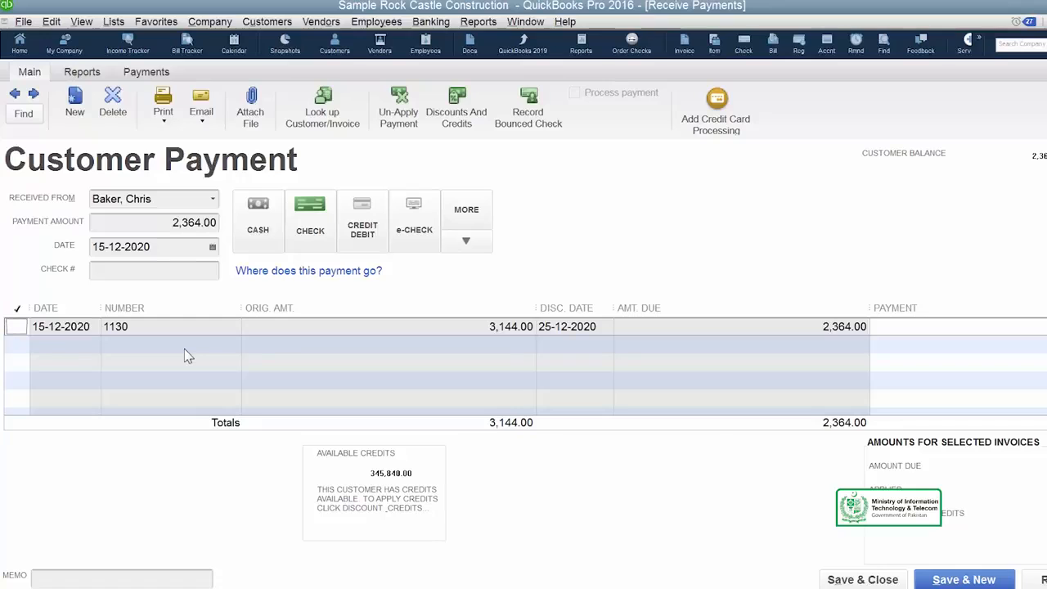
{"action": "left_click", "coordinate": [214, 201]}
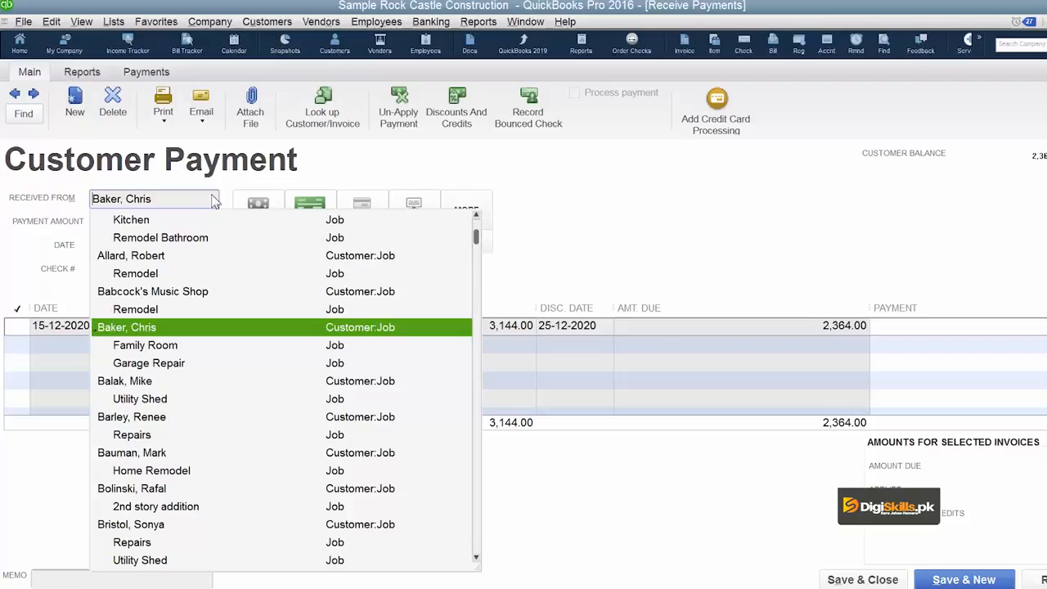
{"action": "left_click", "coordinate": [542, 378]}
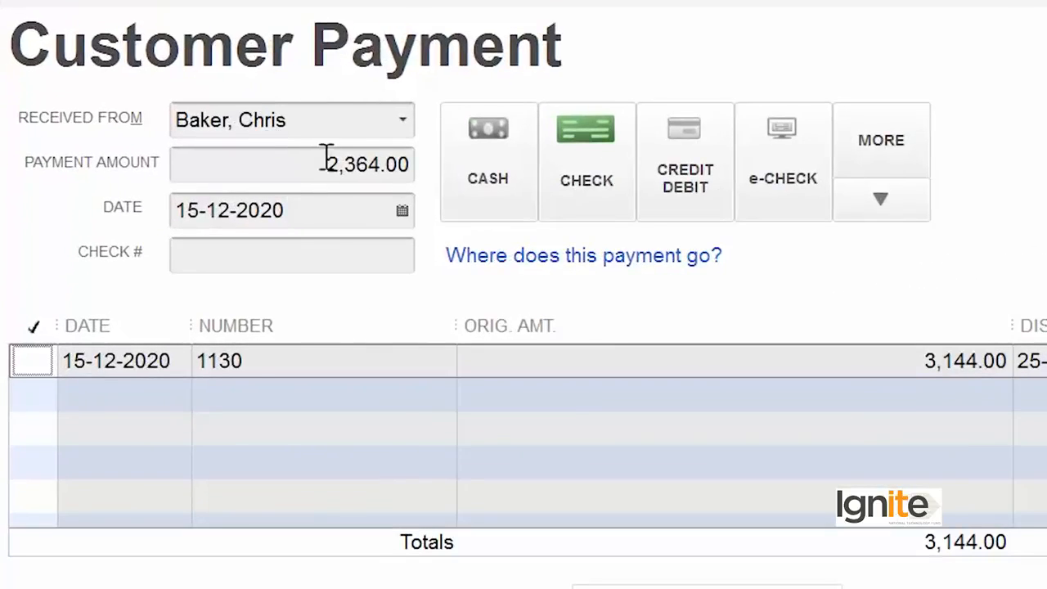
{"action": "left_click", "coordinate": [172, 221]}
{"action": "left_click_drag", "start_coordinate": [326, 161], "coordinate": [468, 169]}
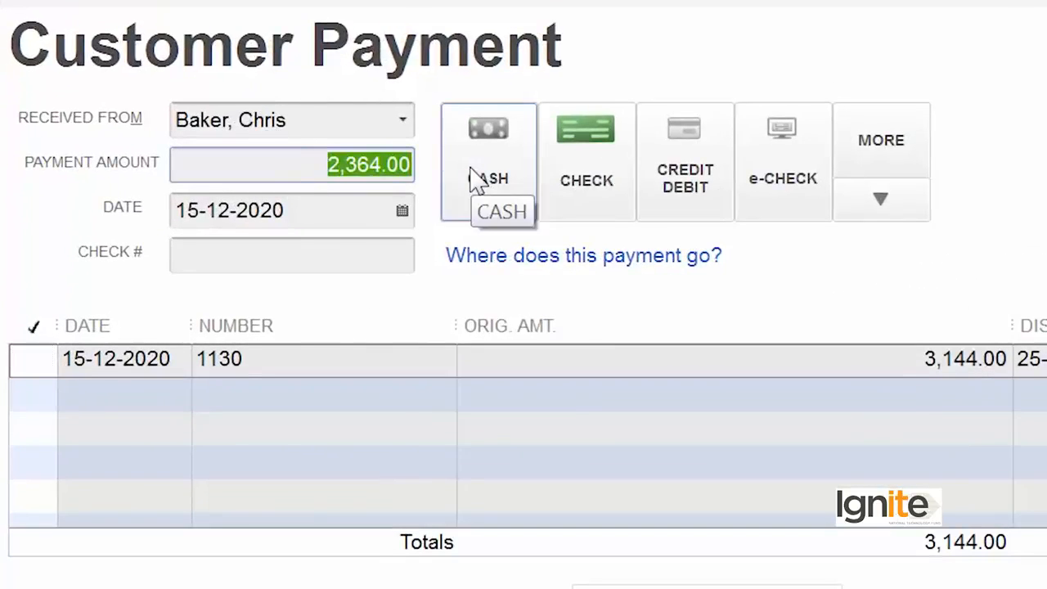
{"action": "type", "text": "1"}
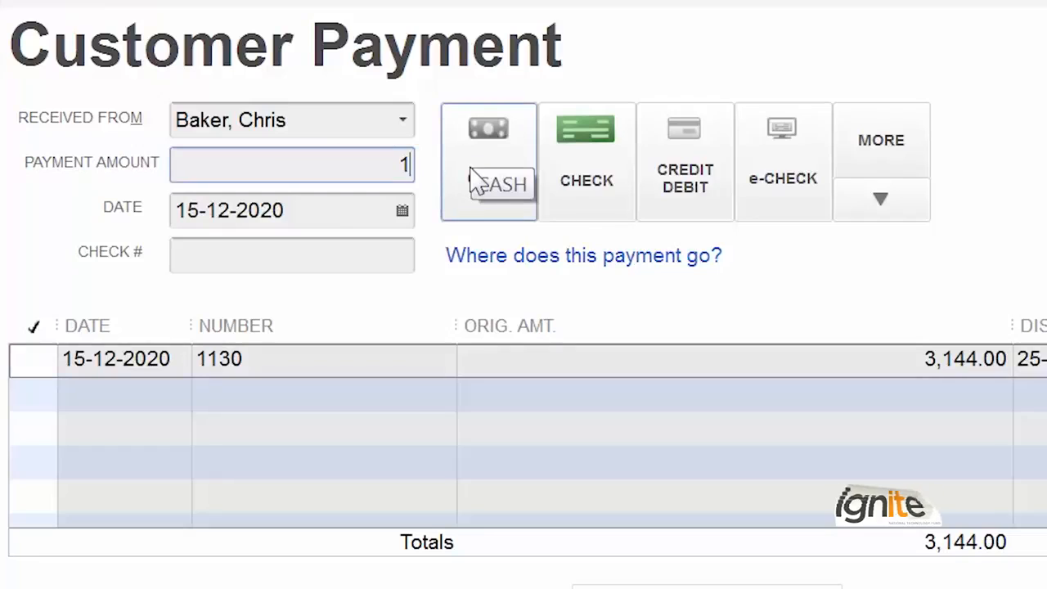
{"action": "key", "text": "BackSpace"}
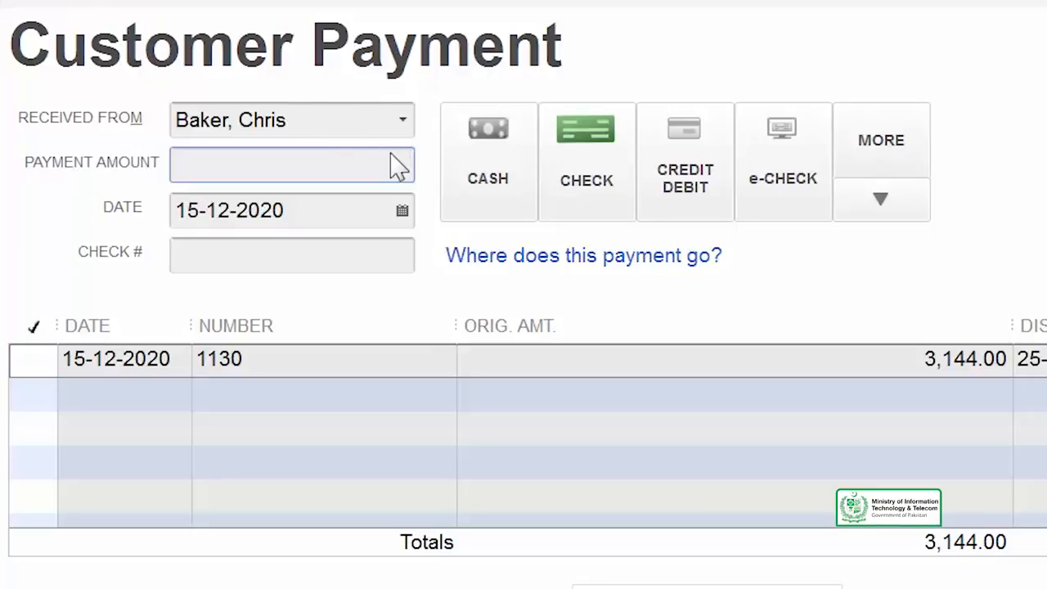
{"action": "left_click", "coordinate": [403, 123]}
{"action": "left_click", "coordinate": [179, 367]}
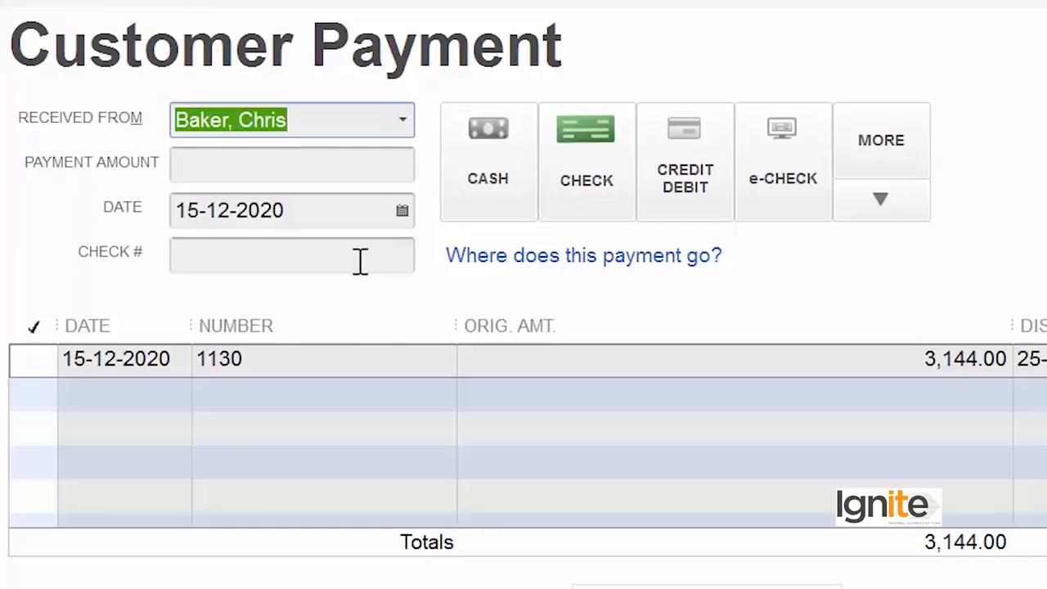
Set the payment amount to 2,000.00 and apply 2000.00 to the listed invoice
{"action": "left_click", "coordinate": [350, 158]}
{"action": "type", "text": "2"}
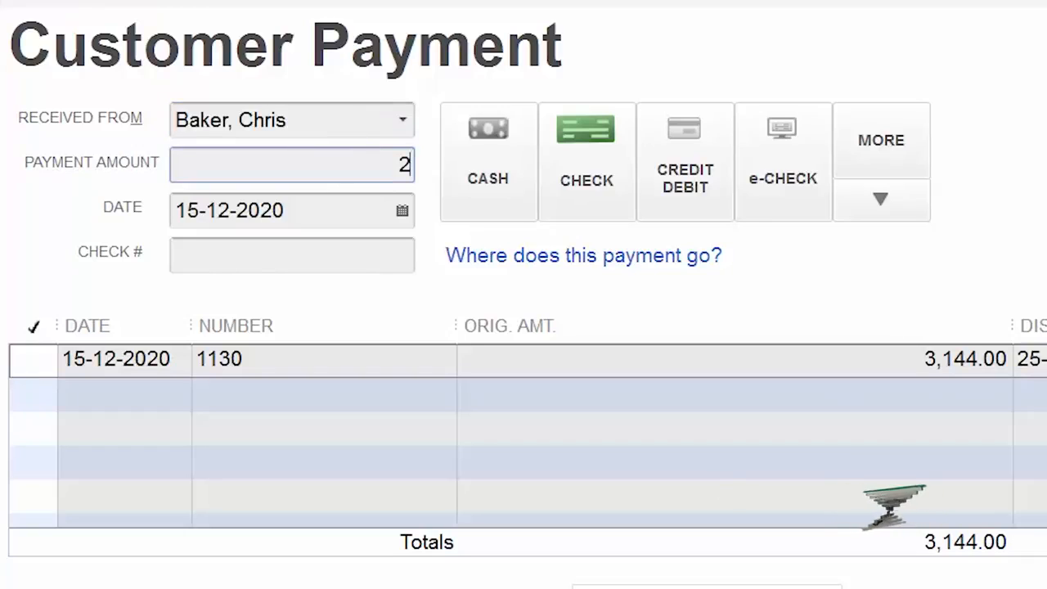
{"action": "type", "text": "000"}
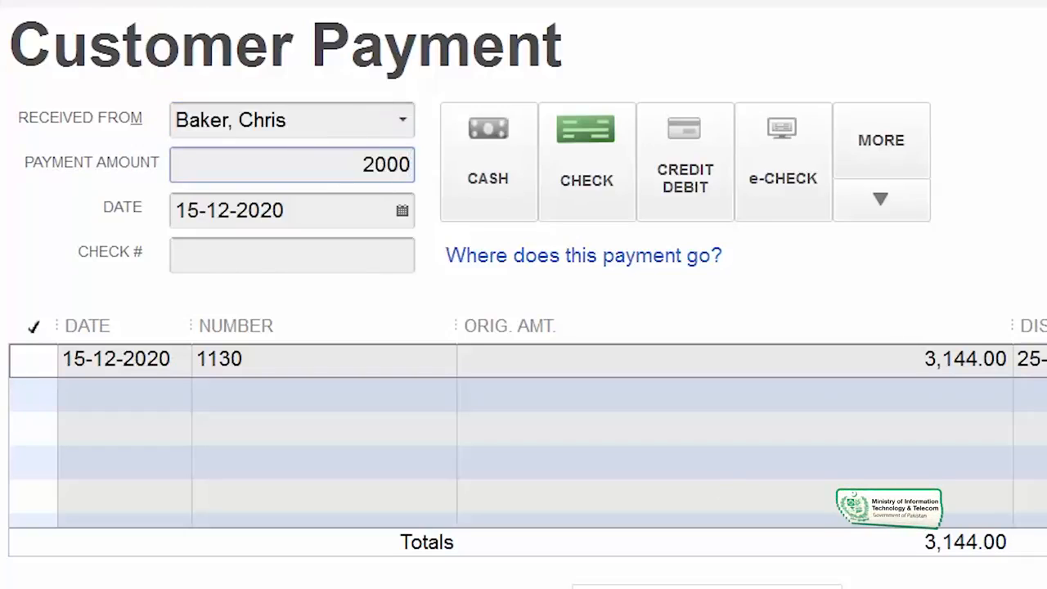
{"action": "key", "text": "Tab"}
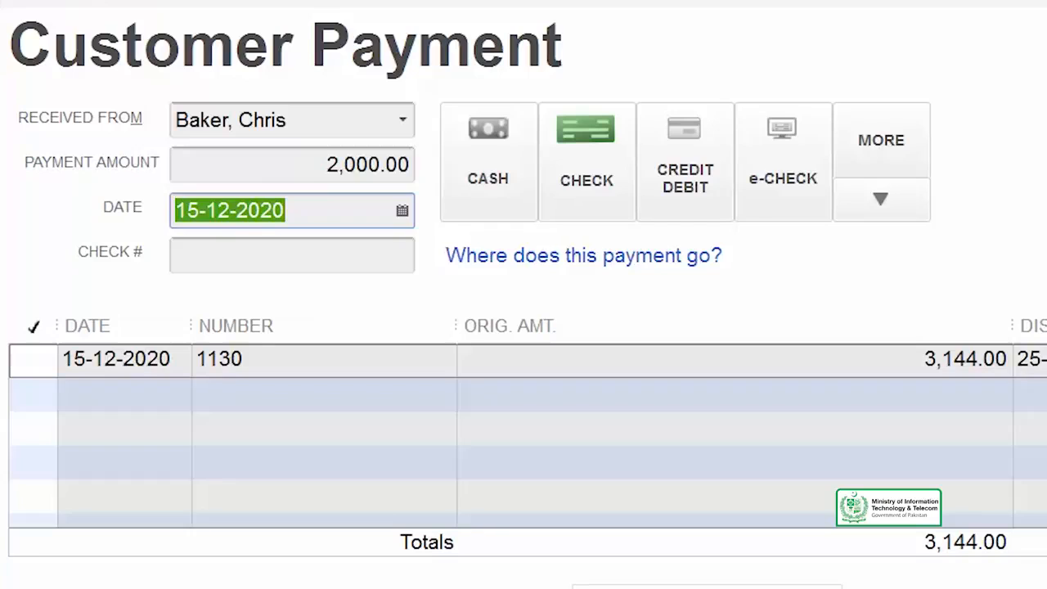
{"action": "key", "text": "Tab"}
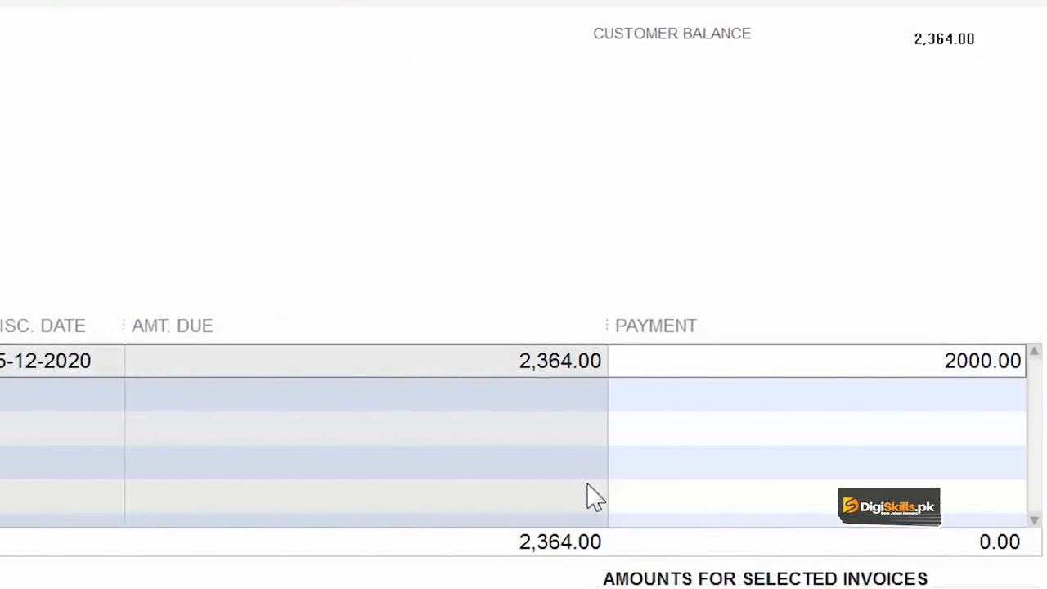
{"action": "key", "text": "Tab"}
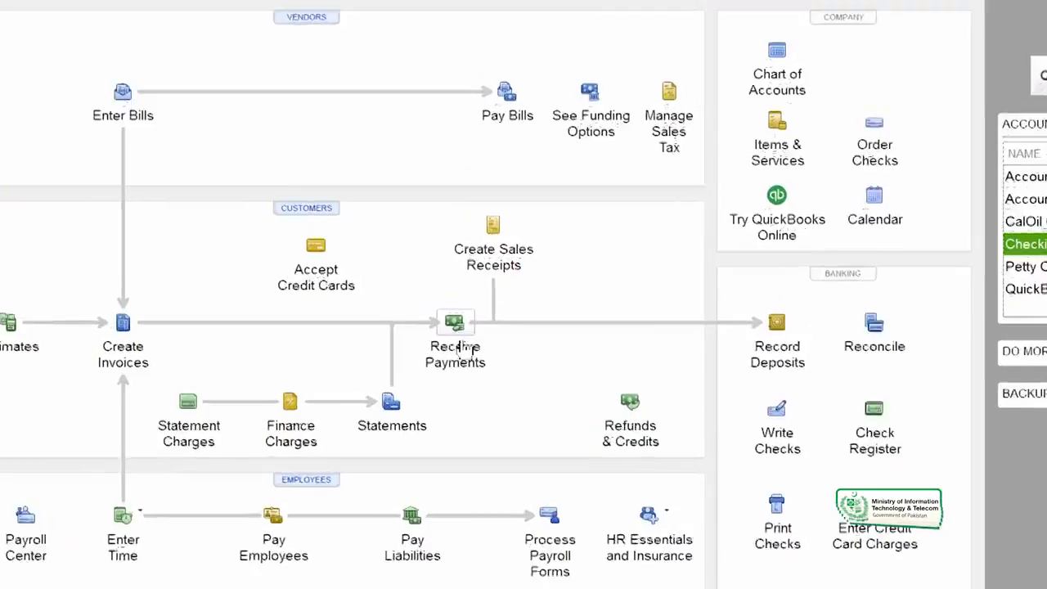
Check the same customer's outstanding invoices in a new customer payment, then close the payment without filling it in
{"action": "left_click", "coordinate": [465, 350]}
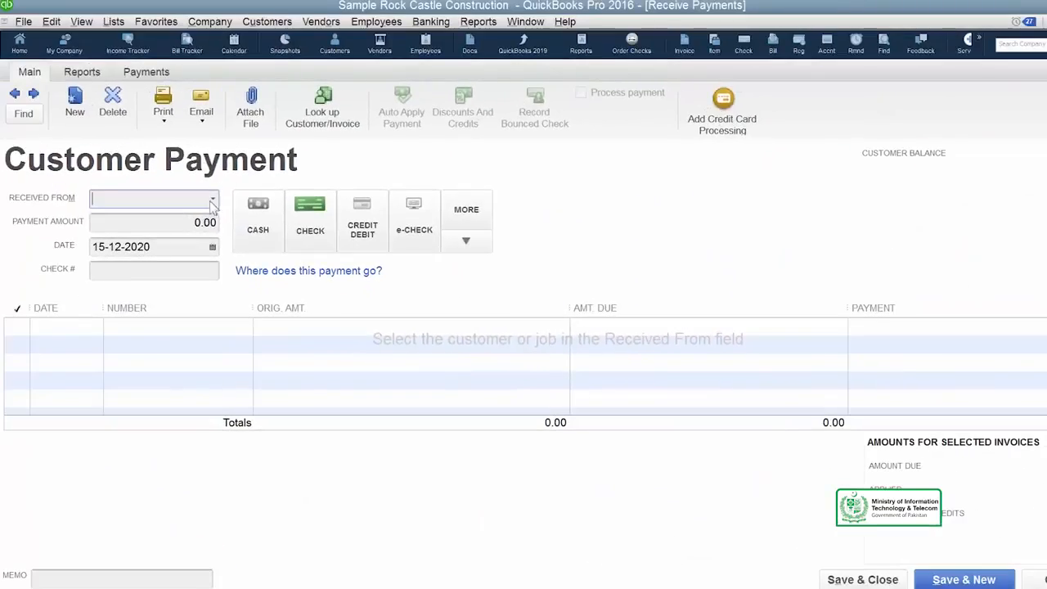
{"action": "left_click", "coordinate": [212, 198]}
{"action": "left_click", "coordinate": [192, 400]}
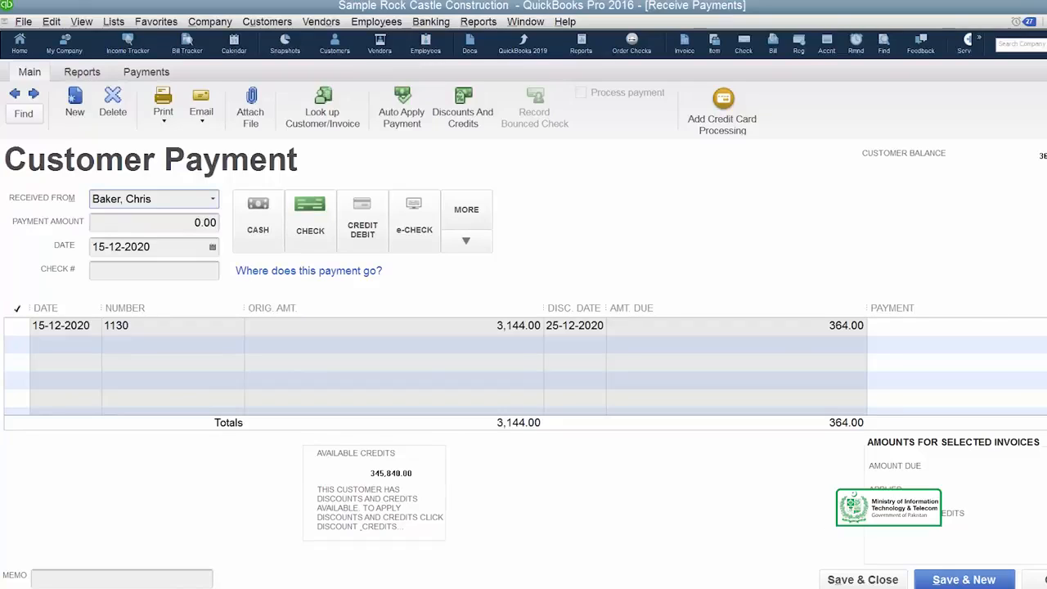
{"action": "key", "text": "Escape"}
{"action": "left_click", "coordinate": [552, 215]}
Bring the customer's 2,000.00 check payment dated 15-12-2020 into a deposit to Checking, then close the deposit form
{"action": "left_click", "coordinate": [710, 354]}
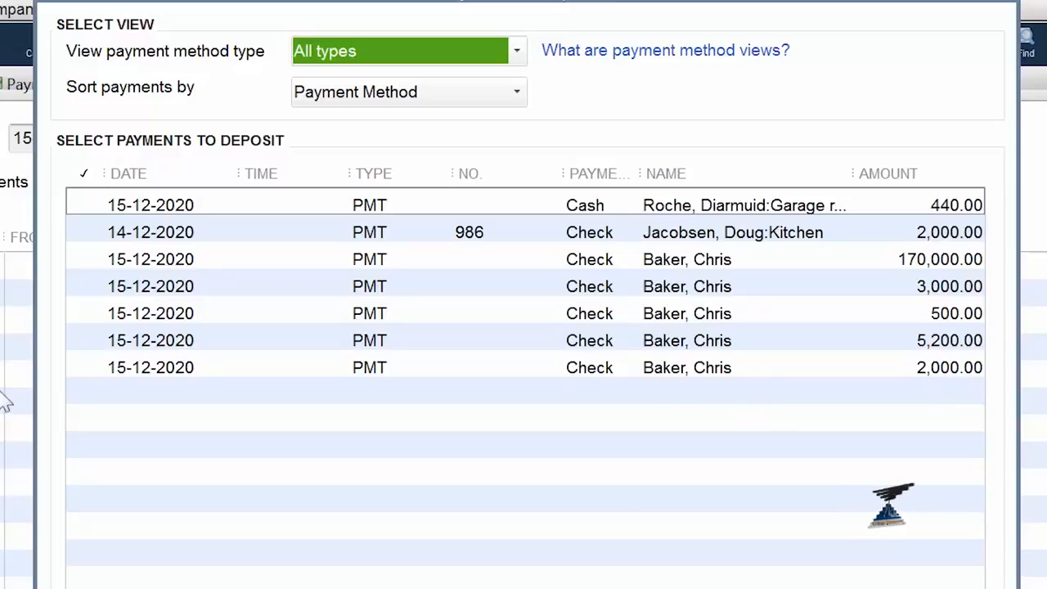
{"action": "left_click", "coordinate": [91, 373]}
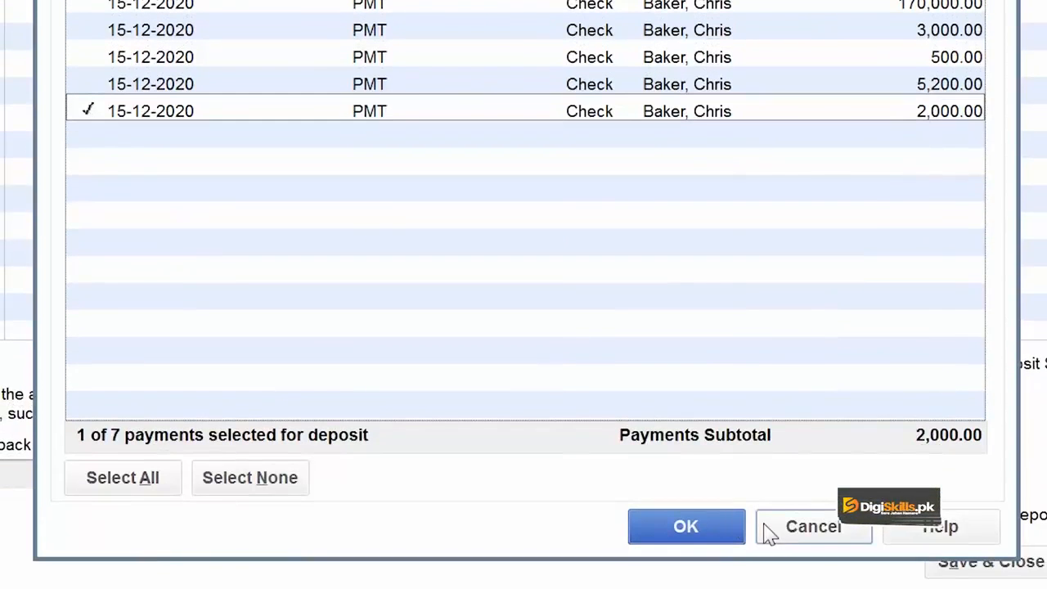
{"action": "left_click", "coordinate": [728, 533]}
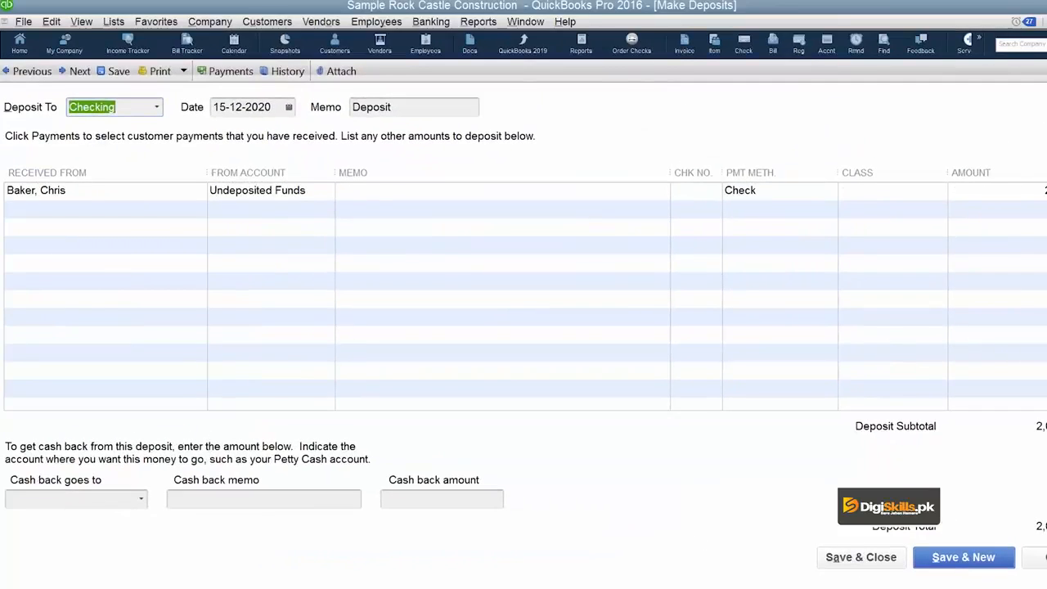
{"action": "key", "text": "Escape"}
{"action": "left_click", "coordinate": [491, 207]}
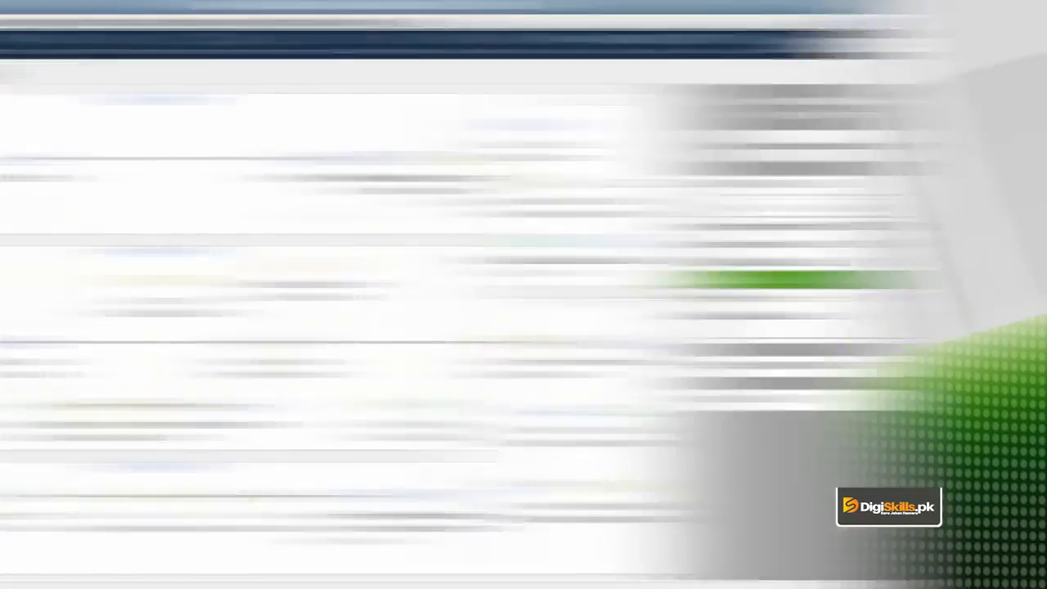